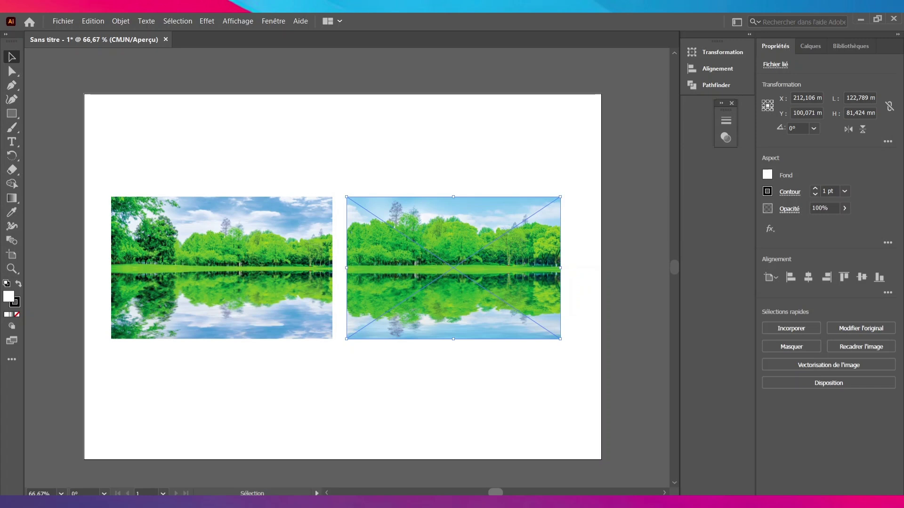
Clear the selection, then select the left lake-forest photo.
left_click(409, 422)
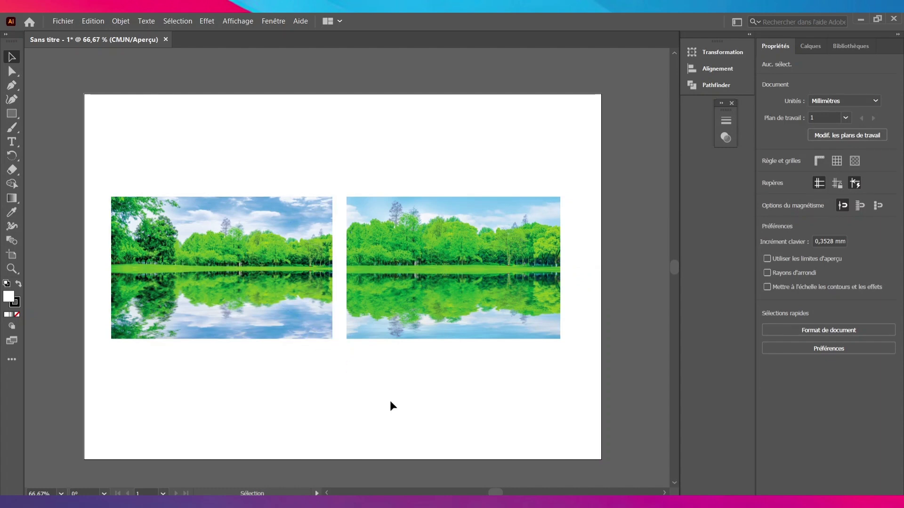
left_click(244, 268)
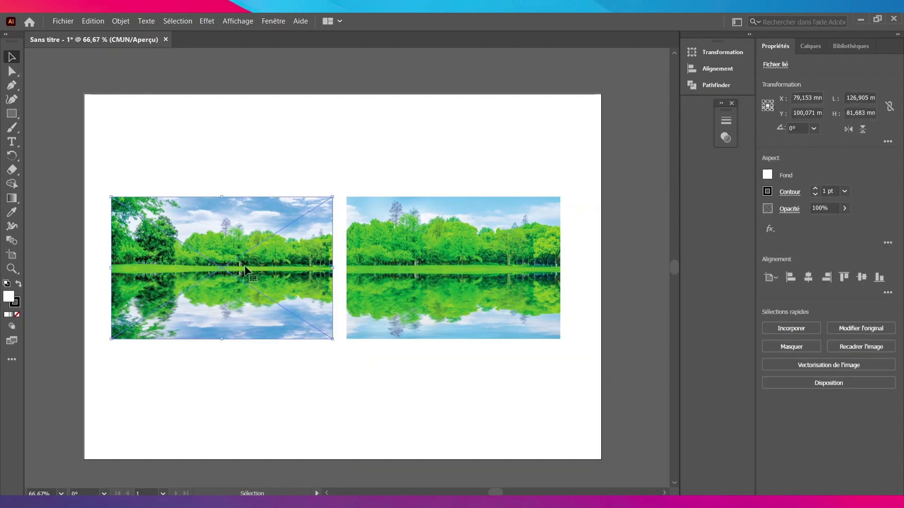
Show the Transparence panel from the Fenêtre menu.
left_click(271, 21)
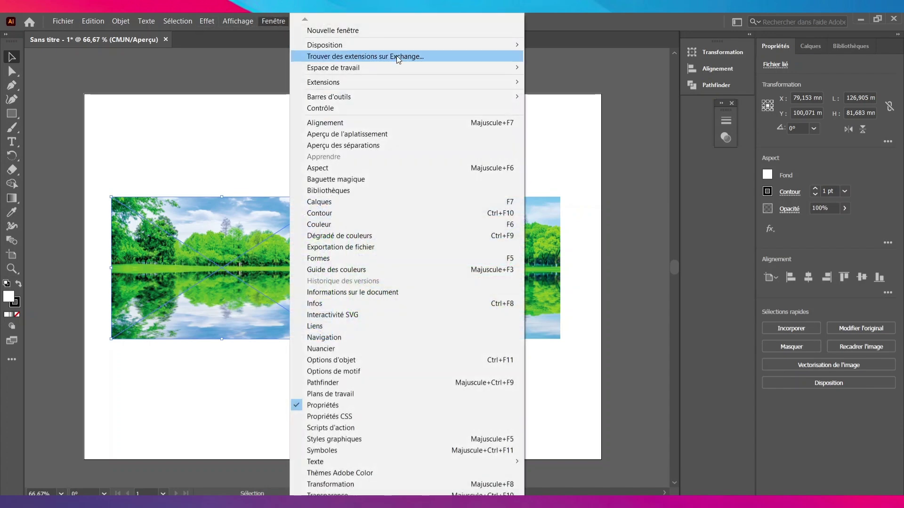
left_click(365, 494)
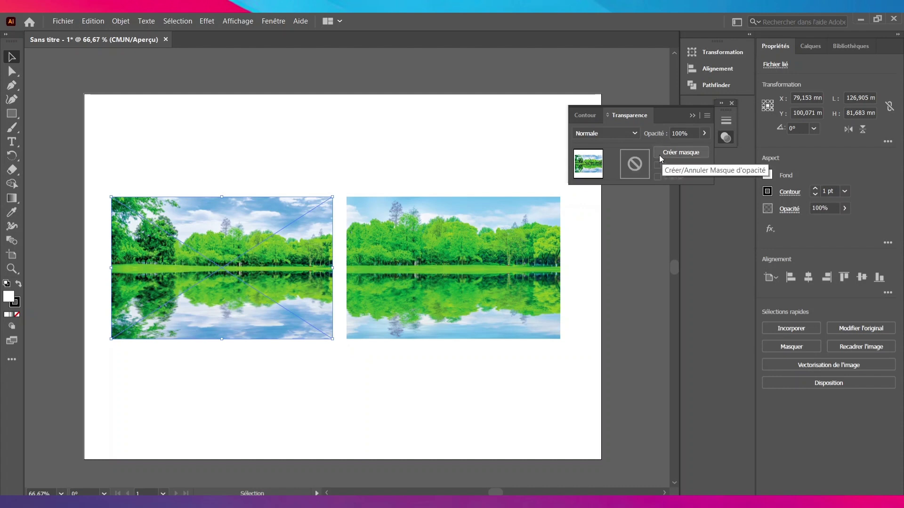
Create an opacity mask on the left photo and enter the black mask for editing.
left_click(679, 152)
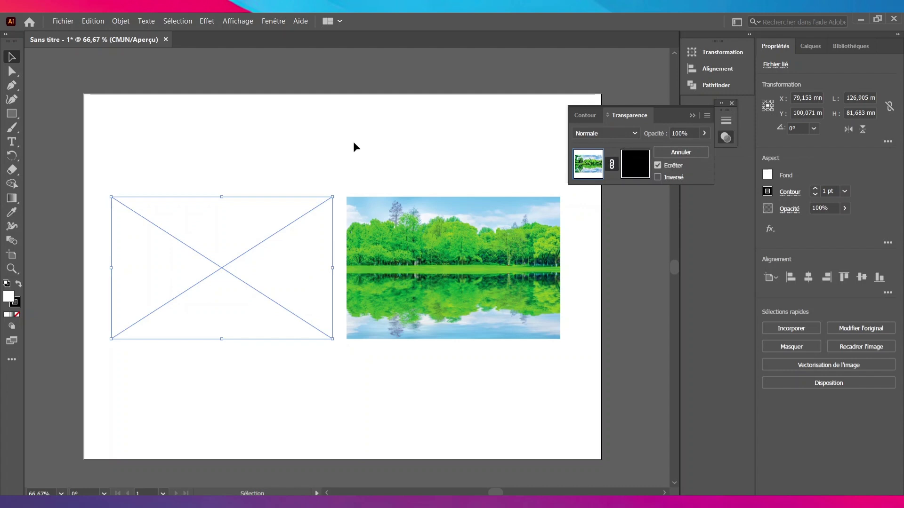
left_click(12, 116)
left_click_drag(98, 168, 115, 193)
key("ctrl+z")
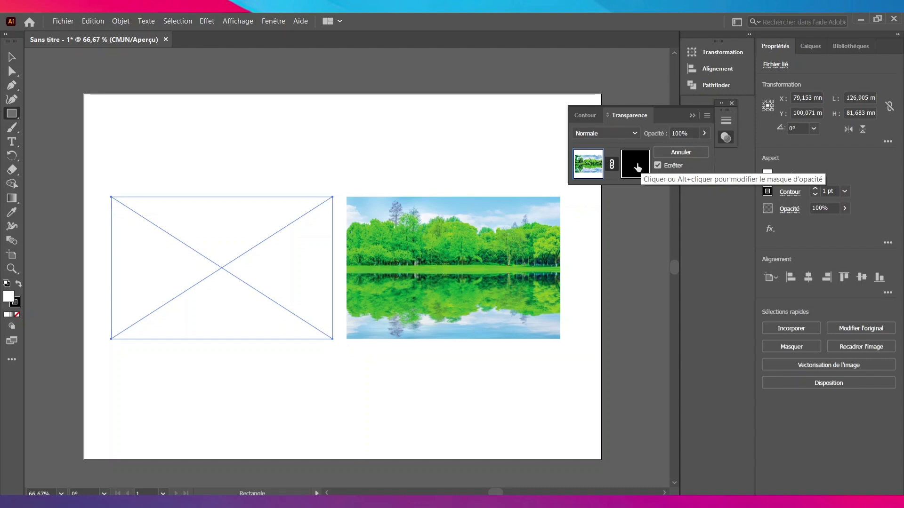
left_click(637, 174)
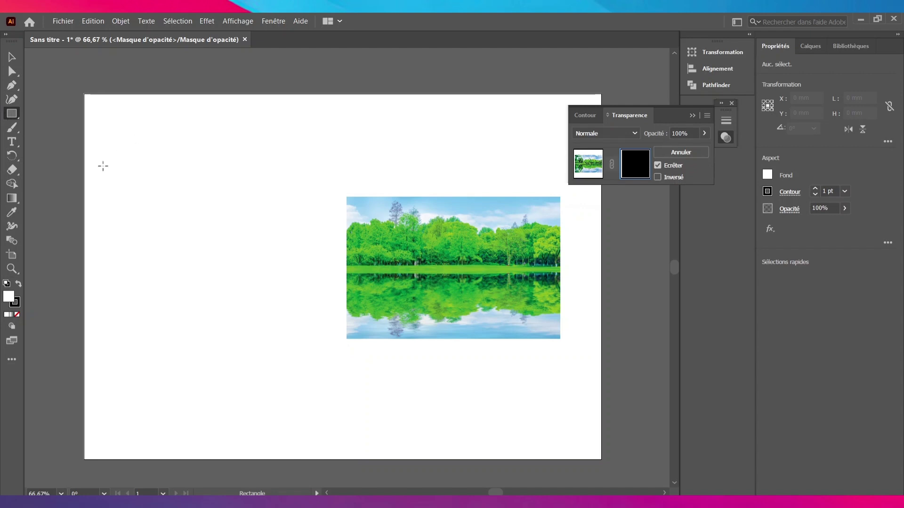
Draw a rectangle covering the whole left photo inside its opacity mask.
left_click_drag(103, 166, 376, 396)
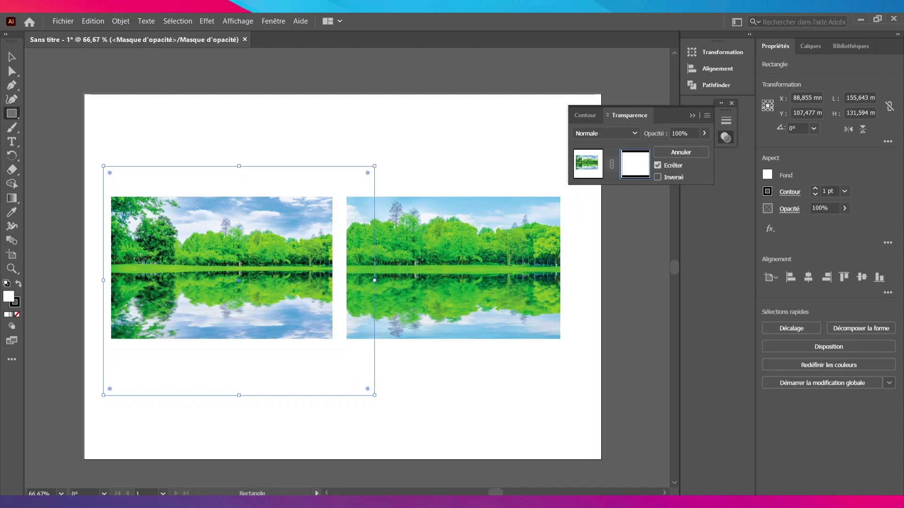
left_click(11, 199)
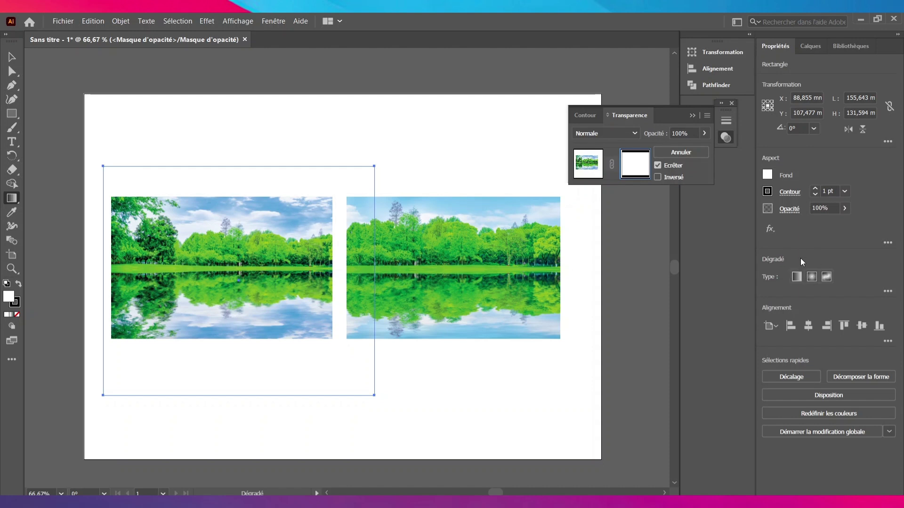
Fill the left mask rectangle with a white-to-black gradient, white stop at about 47%.
left_click(887, 291)
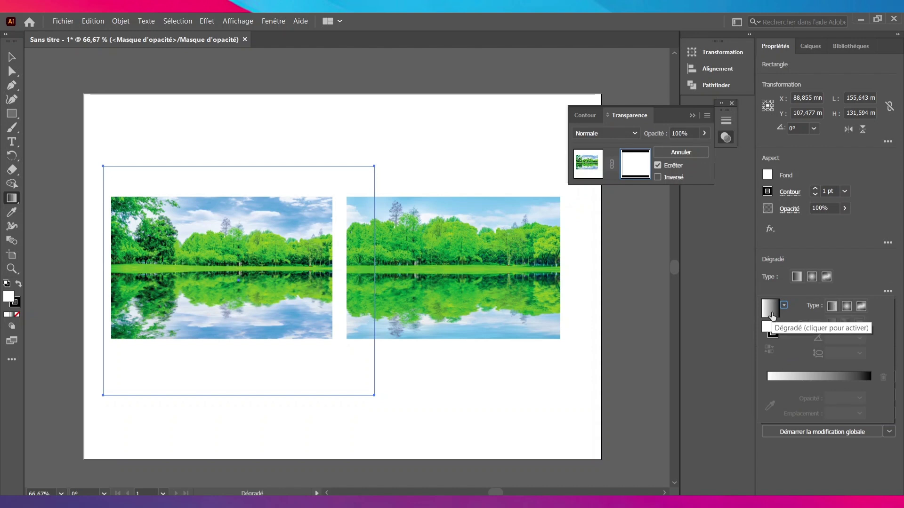
left_click(772, 310)
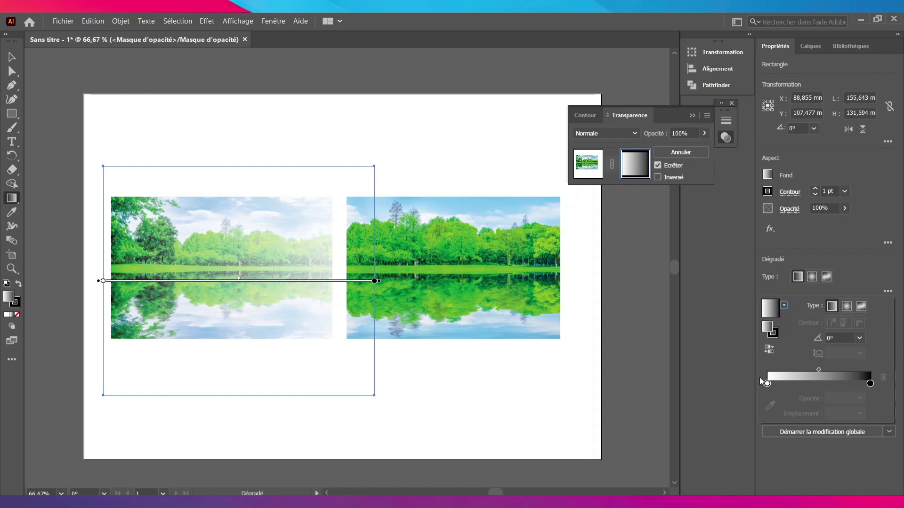
mouse_move(767, 383)
left_mouse_down()
mouse_move(822, 376)
mouse_move(821, 385)
left_mouse_up()
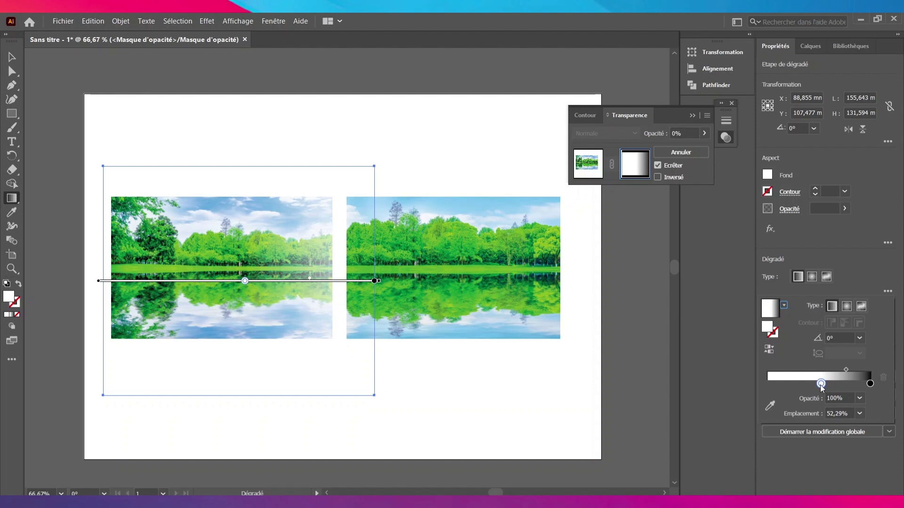
left_click_drag(821, 384, 816, 384)
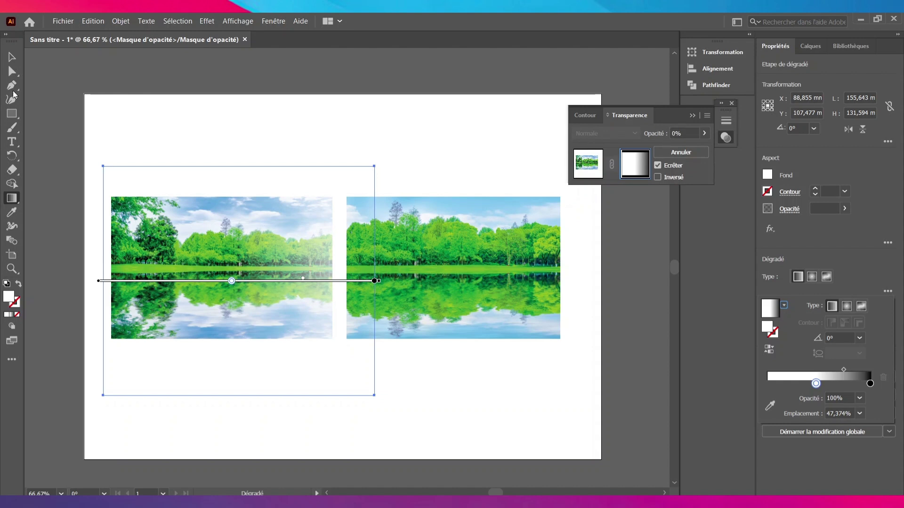
Exit the left photo's mask editing and select the right lake-forest photo.
left_click(588, 163)
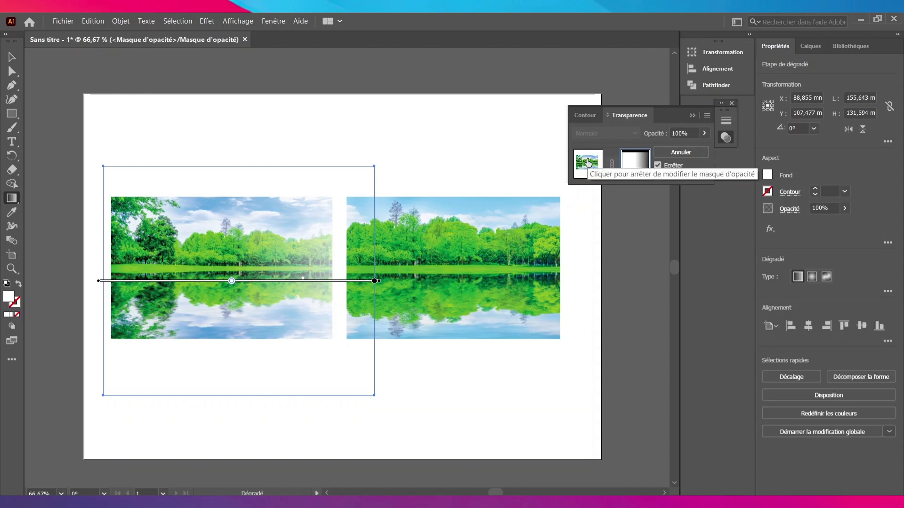
left_click(588, 162)
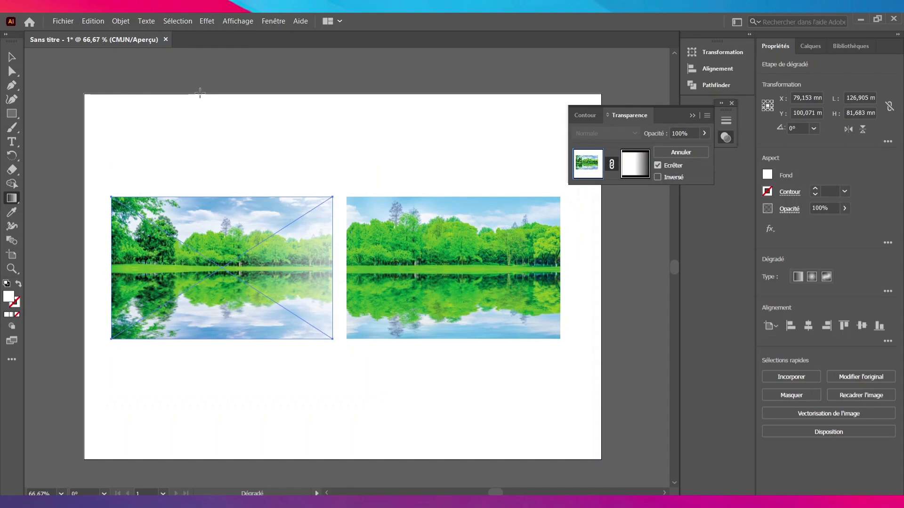
left_click(12, 58)
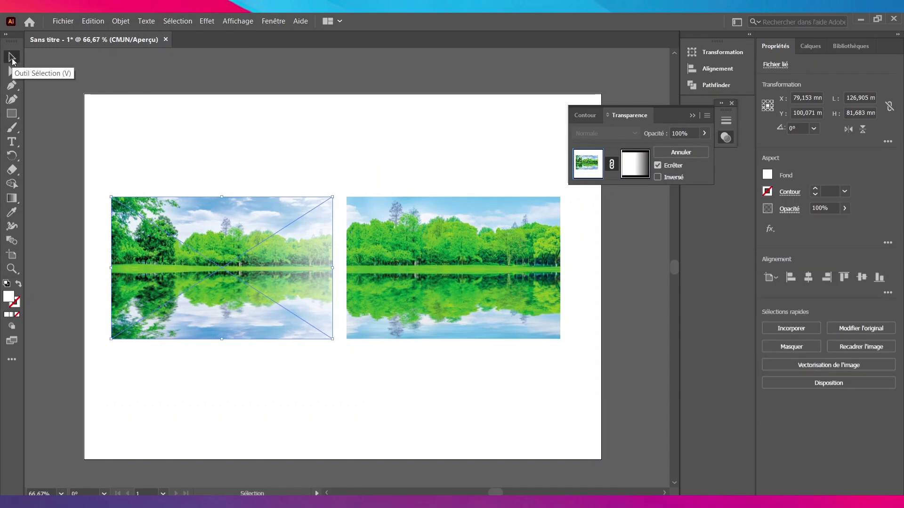
left_click(414, 301)
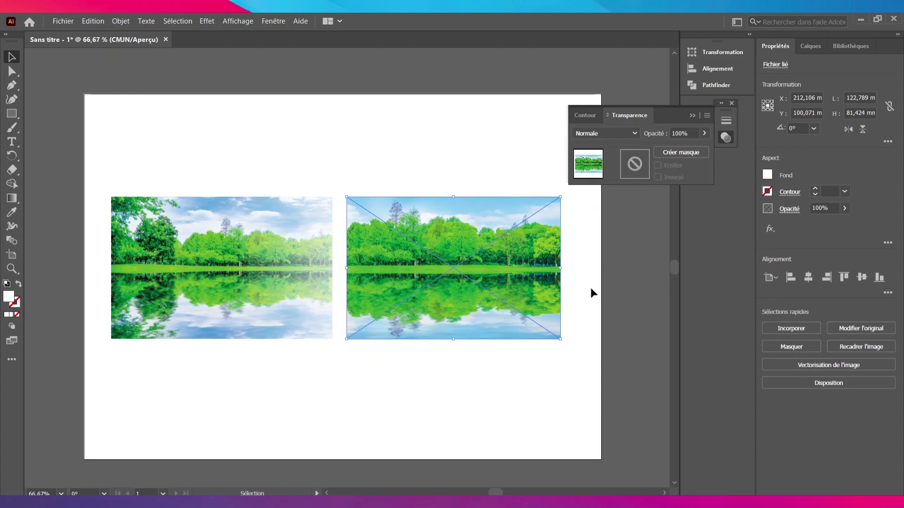
Create an opacity mask on the right photo and draw a covering rectangle inside it.
left_click(674, 153)
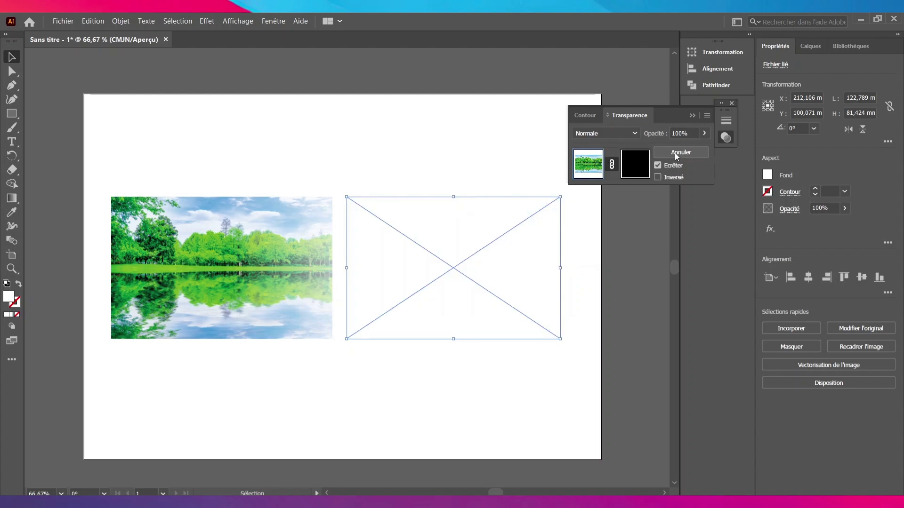
left_click(624, 170)
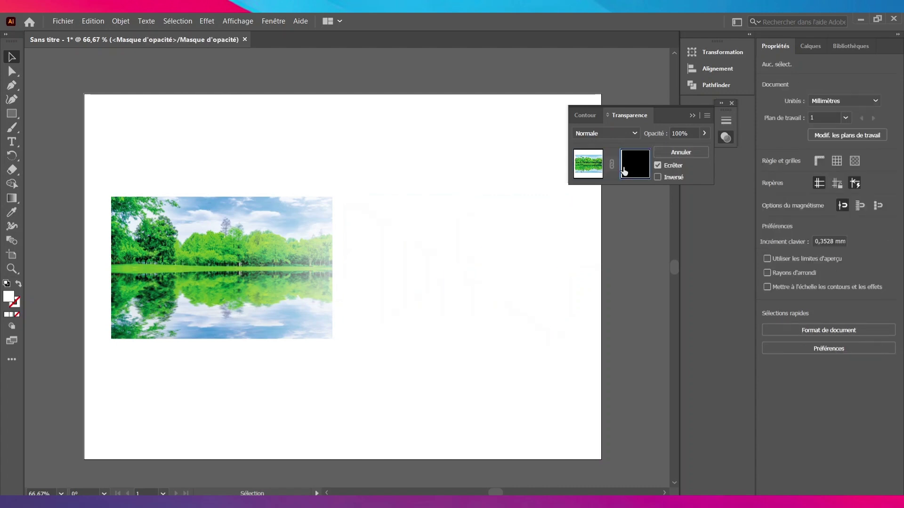
left_click(12, 114)
mouse_move(342, 160)
left_mouse_down()
mouse_move(596, 373)
mouse_move(587, 374)
left_mouse_up()
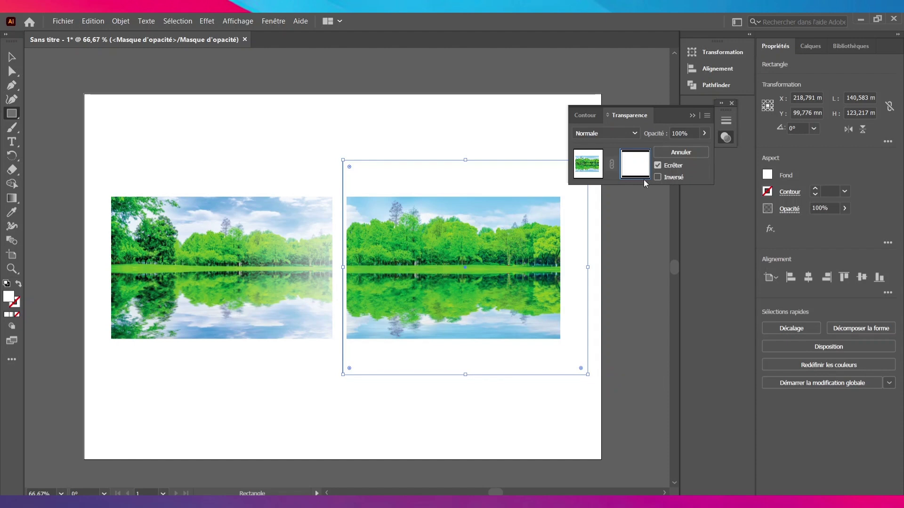
key("g")
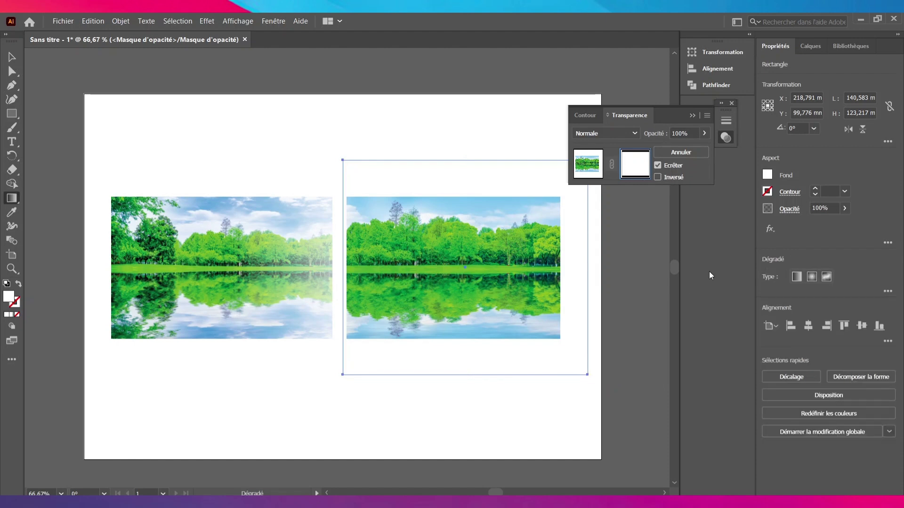
Give the right mask a reversed white-to-black gradient with the white stop near 22%.
left_click(887, 292)
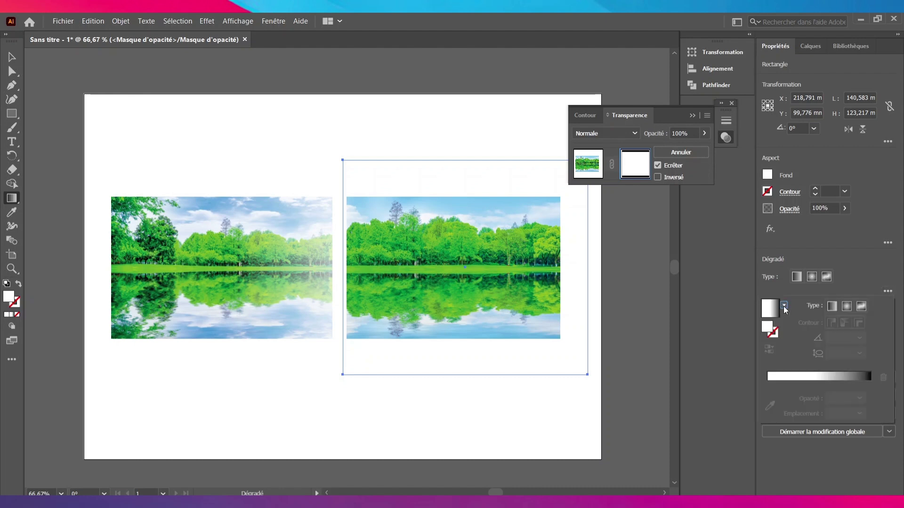
left_click(772, 311)
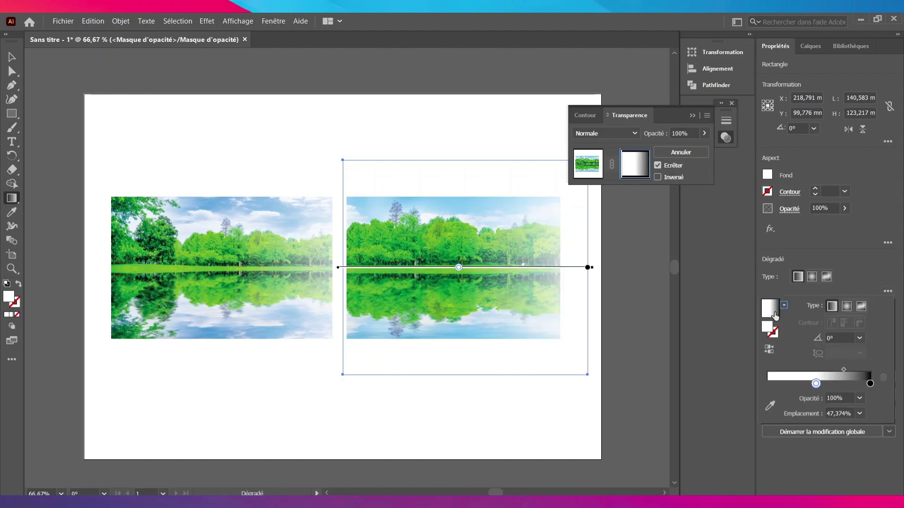
left_click_drag(816, 384, 816, 384)
left_click(818, 383)
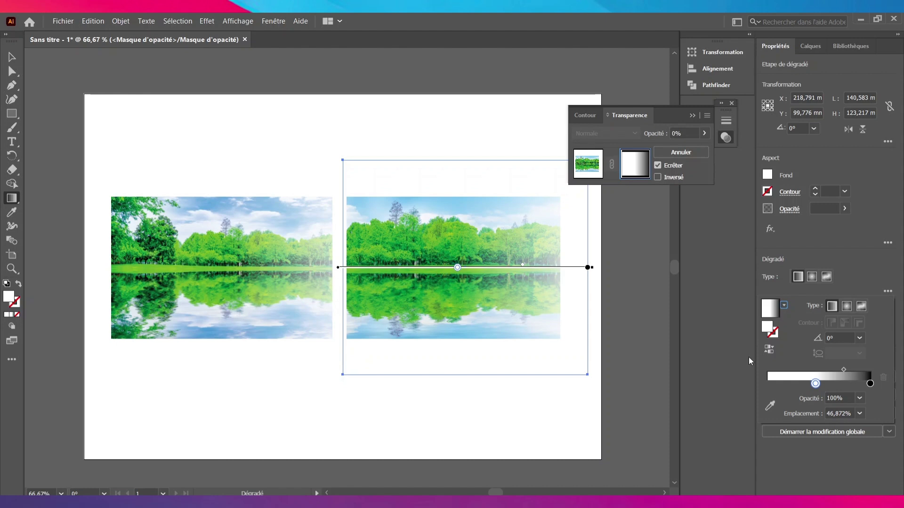
left_click(769, 352)
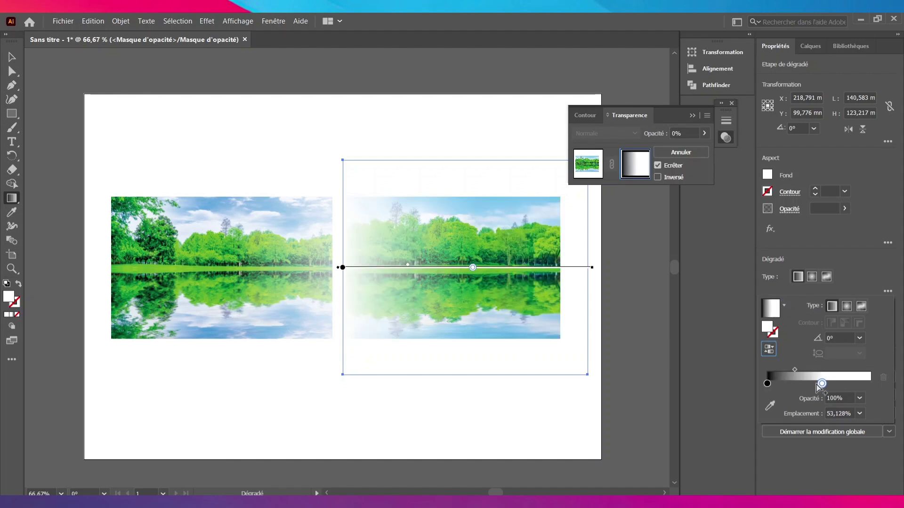
left_click_drag(821, 384, 791, 385)
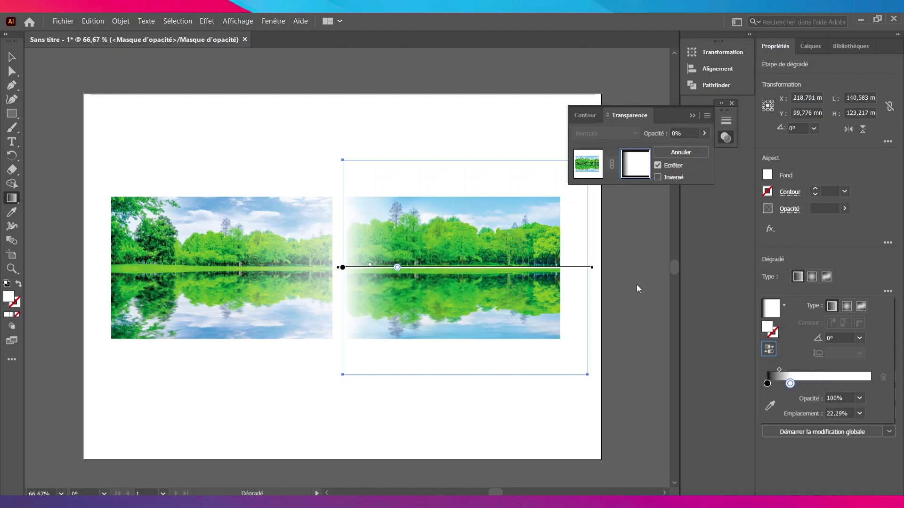
Exit mask editing, slide the right photo left over the left one, and deselect.
left_click(586, 171)
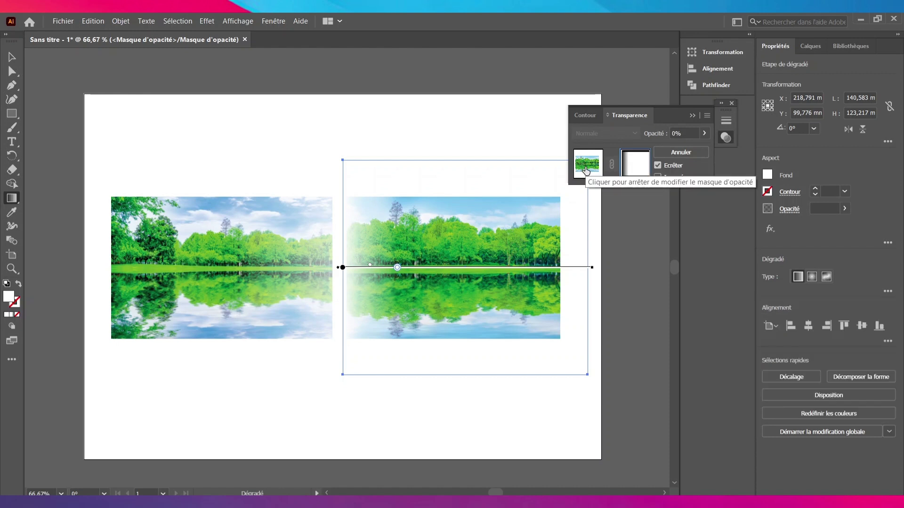
left_click(587, 171)
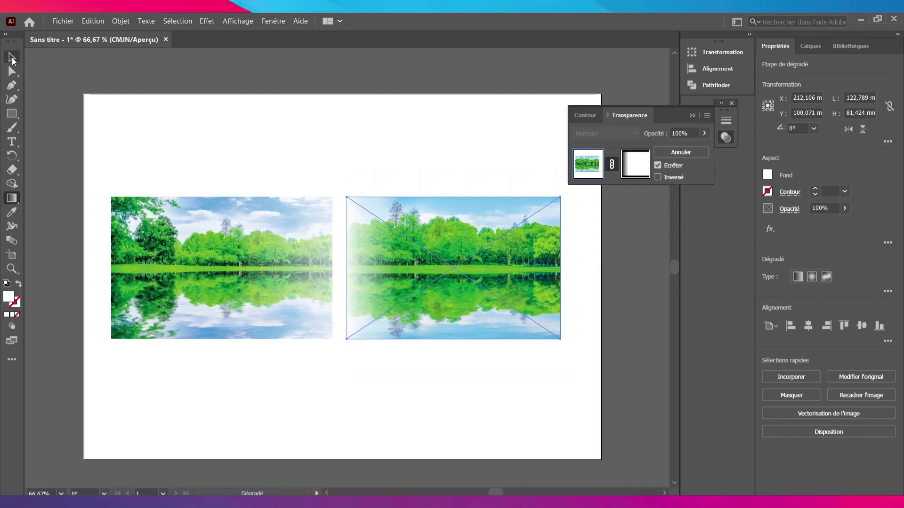
left_click(12, 58)
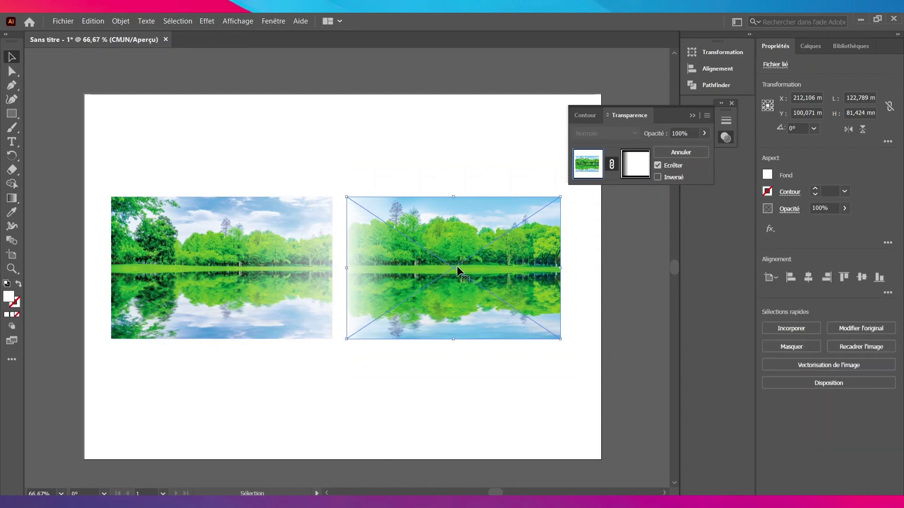
left_click_drag(456, 266, 413, 267)
left_click(212, 162)
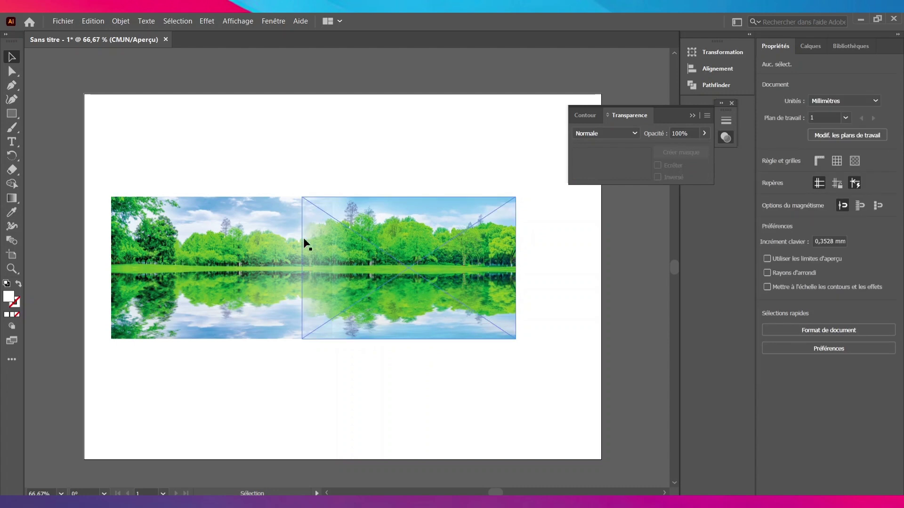